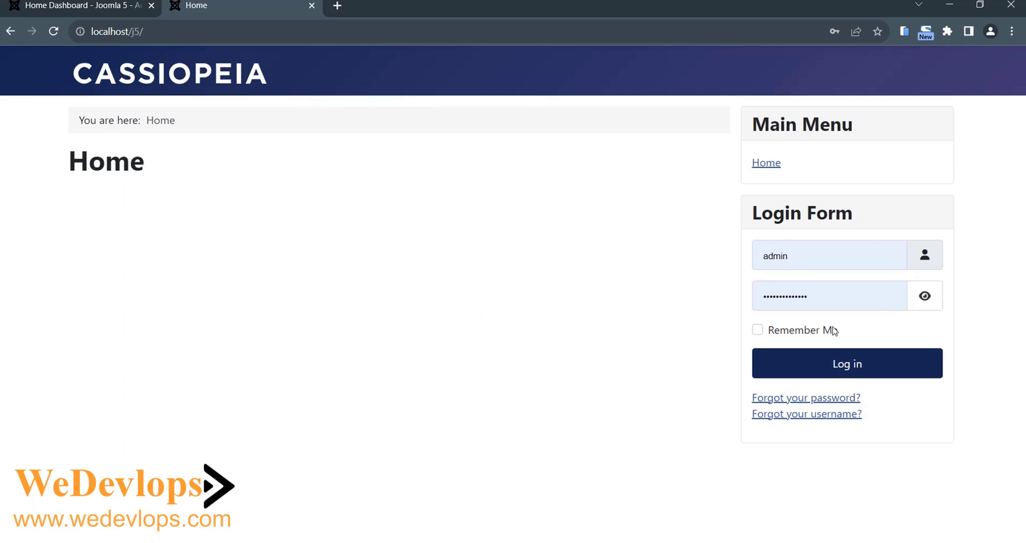
Log in on the front end as admin, then log out to bring back the login form.
click(840, 374)
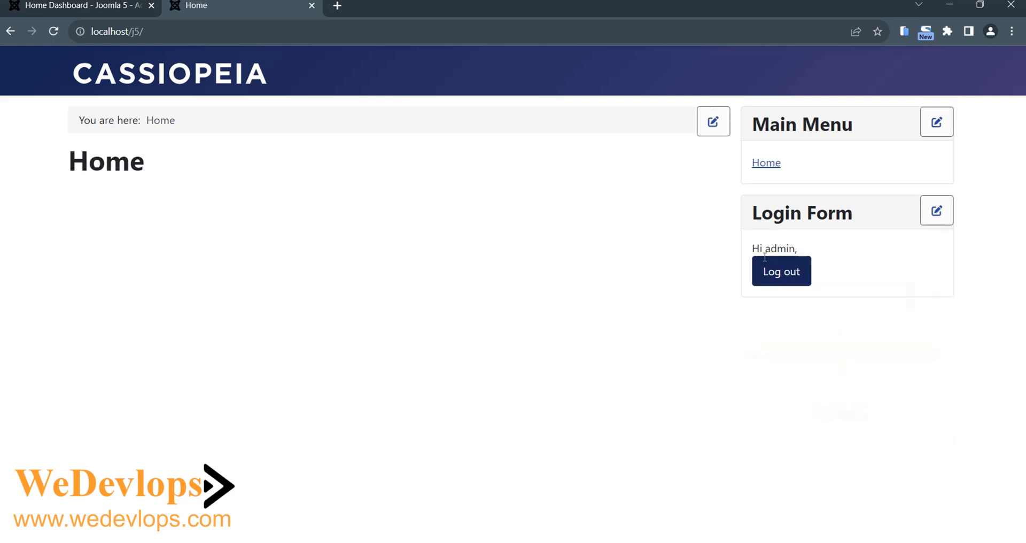
click(778, 280)
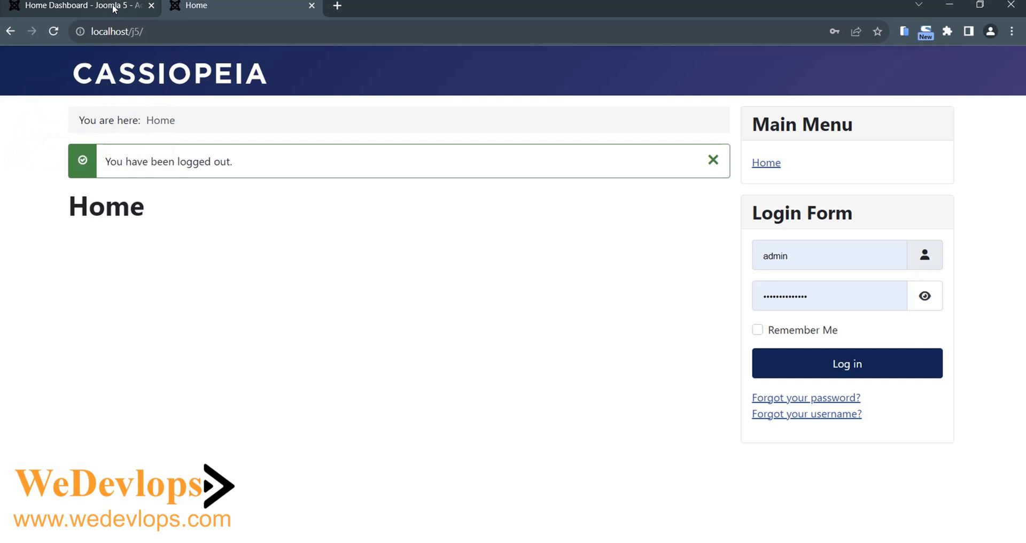
click(93, 12)
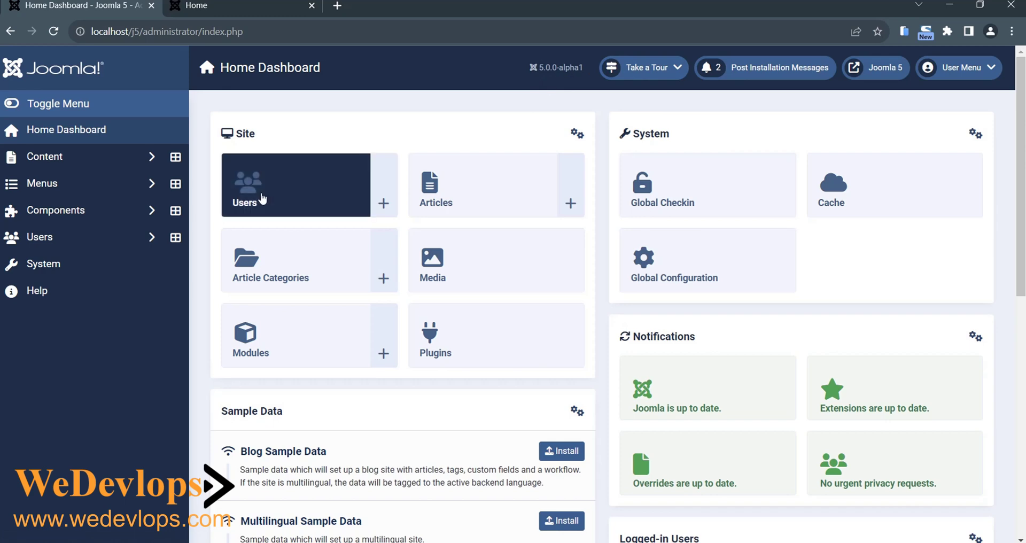
click(262, 199)
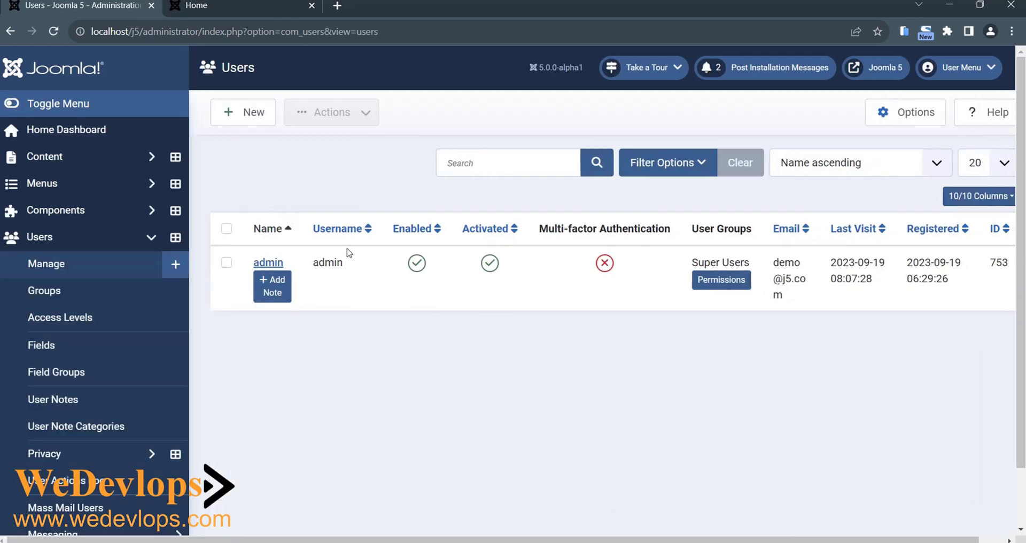
triple_click(780, 290)
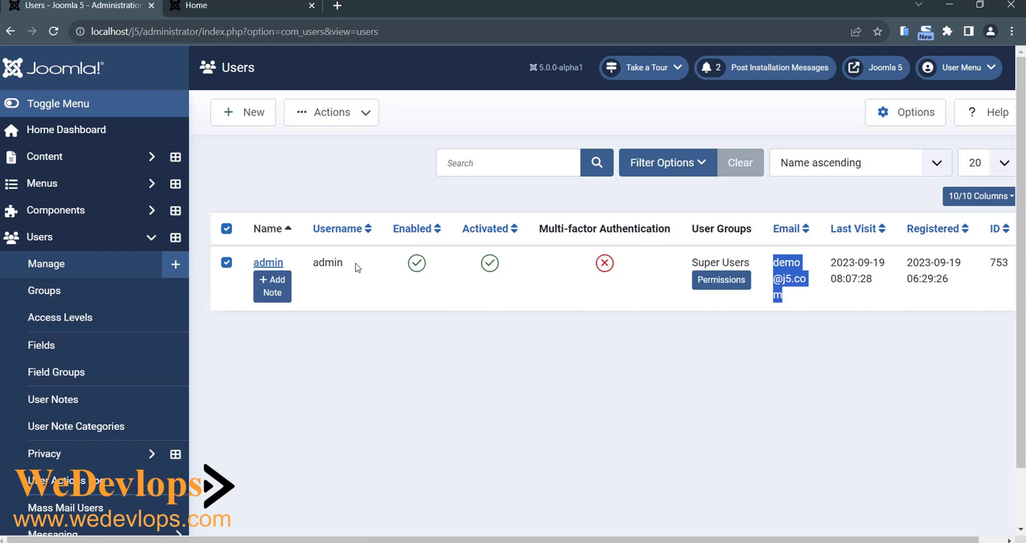
click(279, 5)
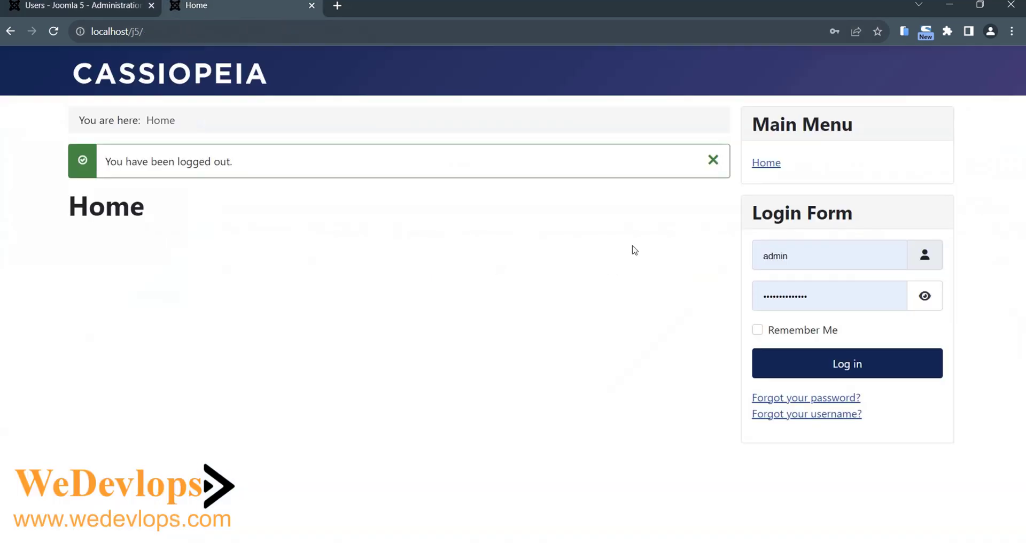
click(800, 254)
drag(801, 254, 753, 263)
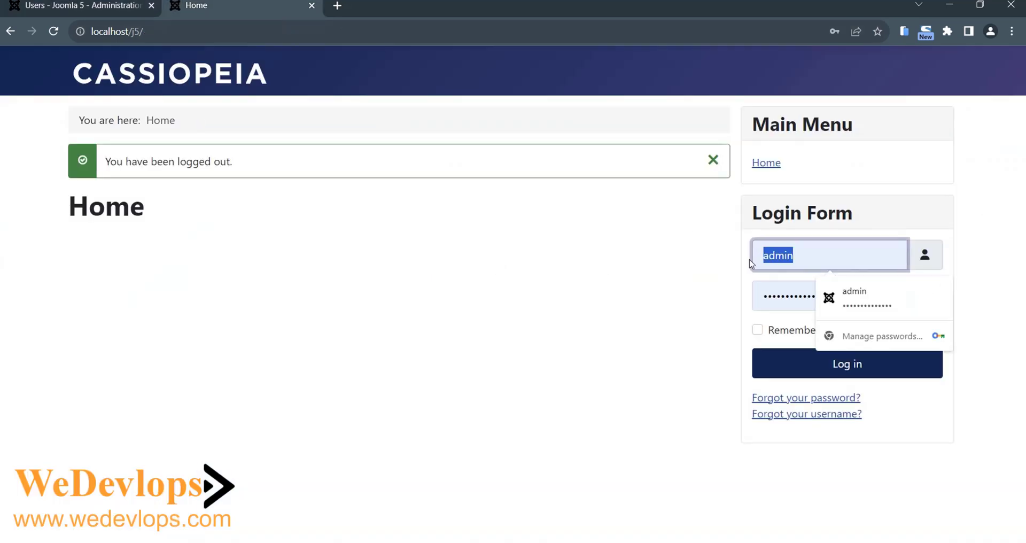
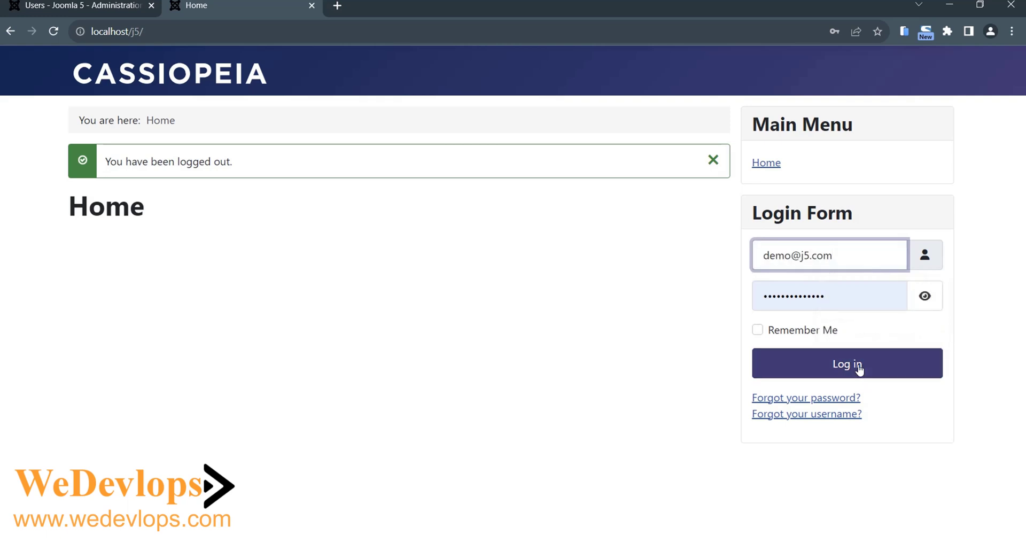
click(859, 369)
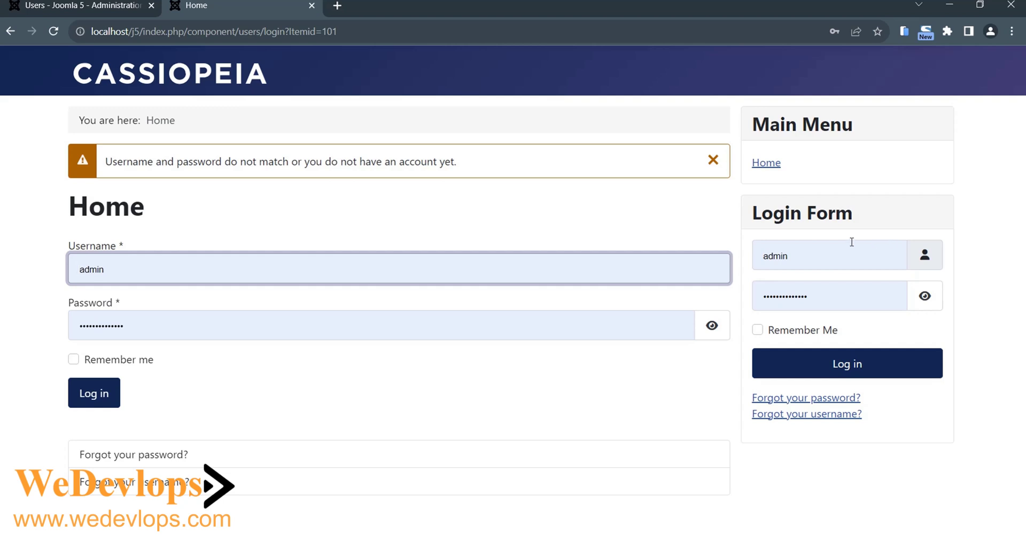
click(797, 255)
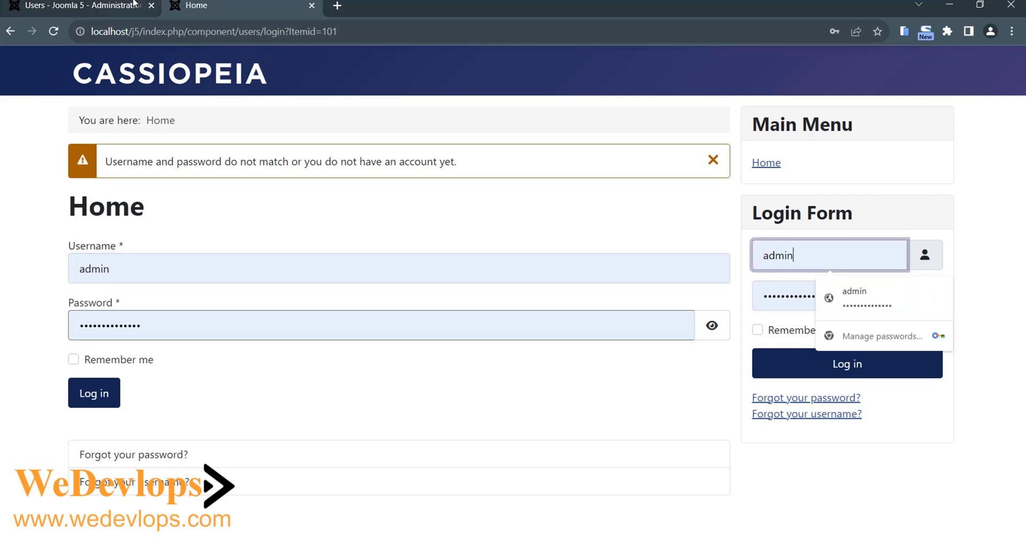
click(127, 9)
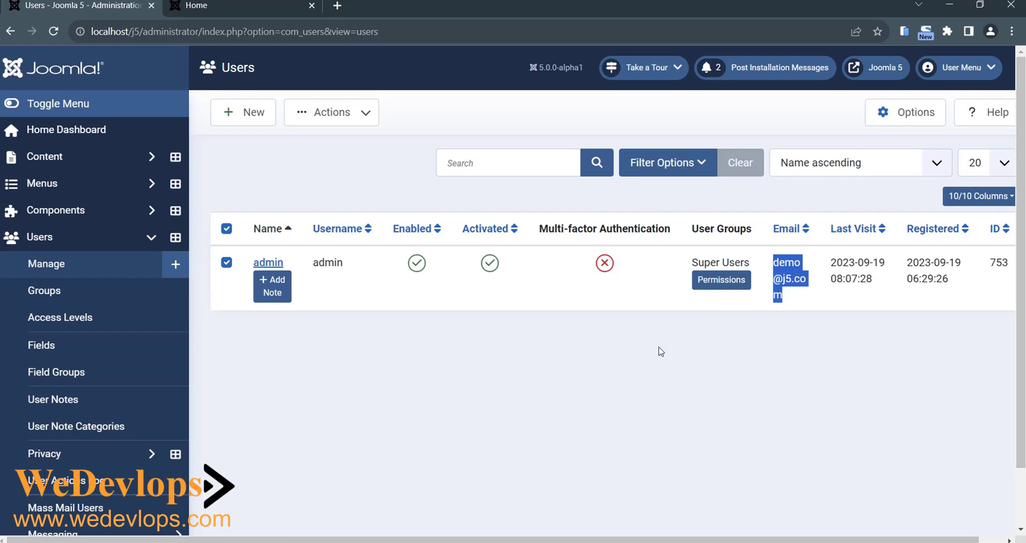
Review the User Email Login extension listing, then open System > Install > Extensions.
key(alt+Tab)
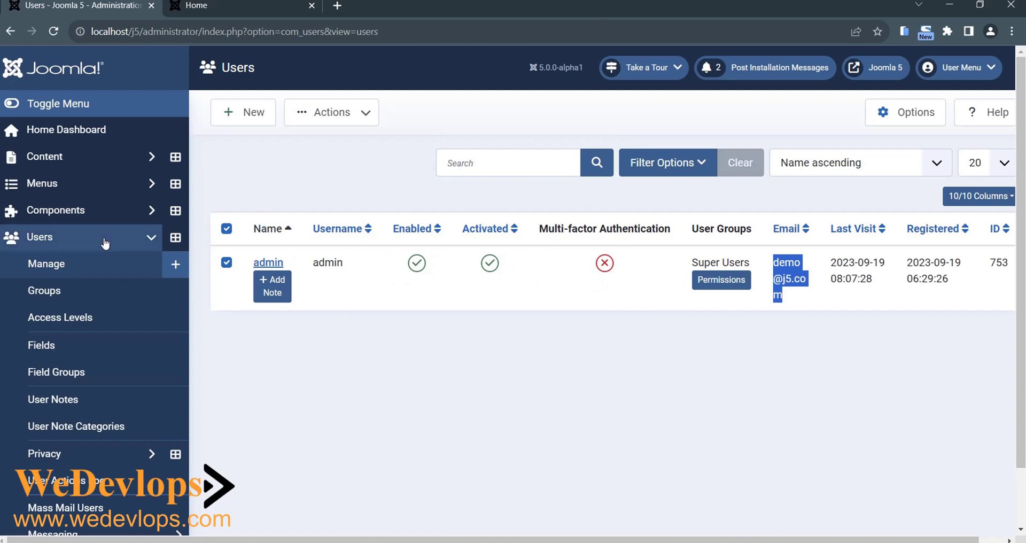
scroll(101, 269, down, 2)
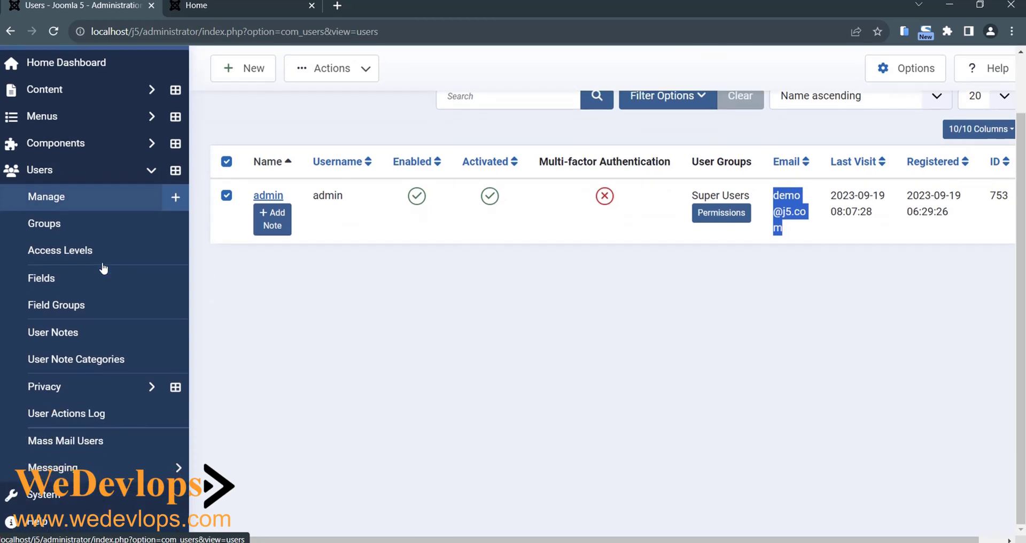
click(52, 498)
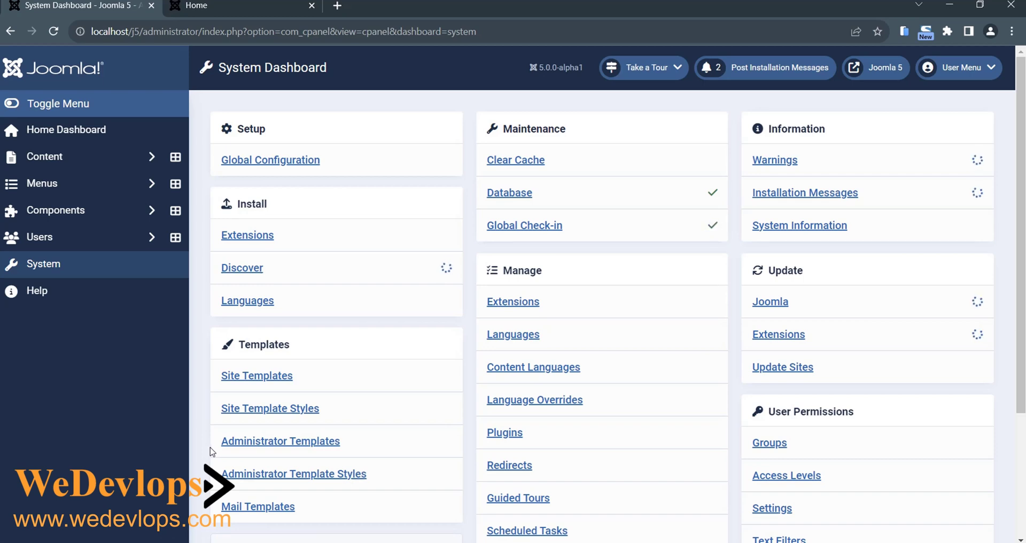
click(258, 237)
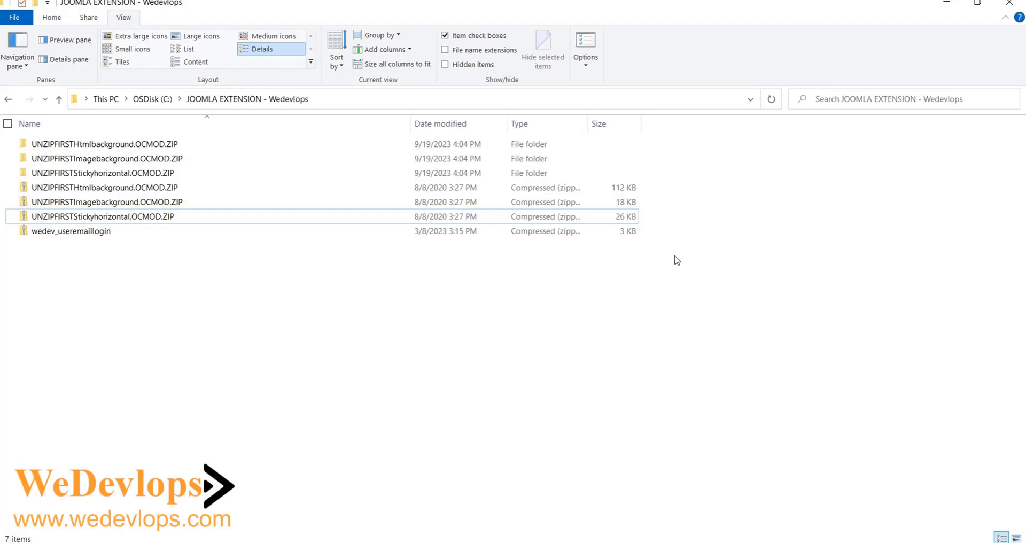
Drag the wedev_useremaillogin package from File Explorer onto Joomla's upload area.
click(985, 7)
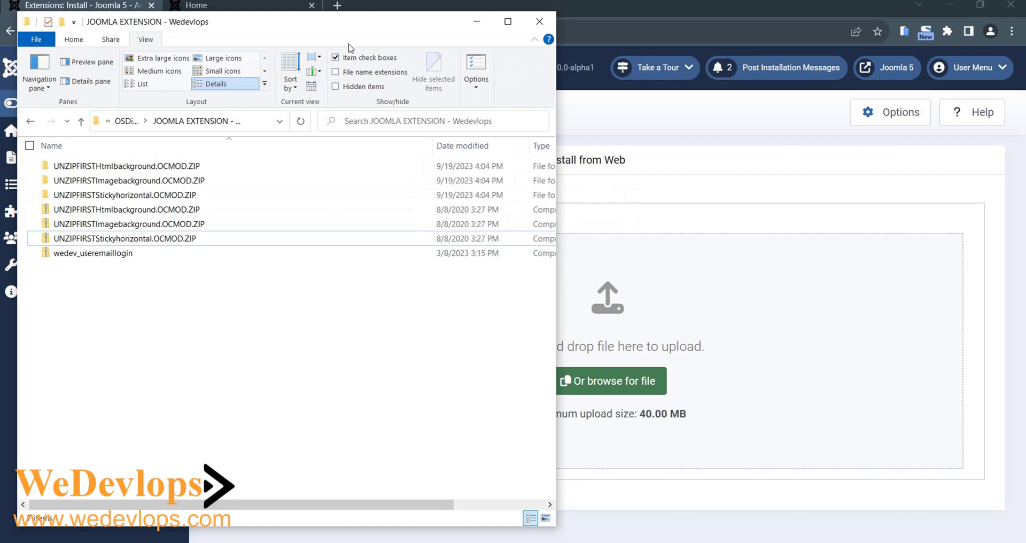
drag(351, 32, 313, 47)
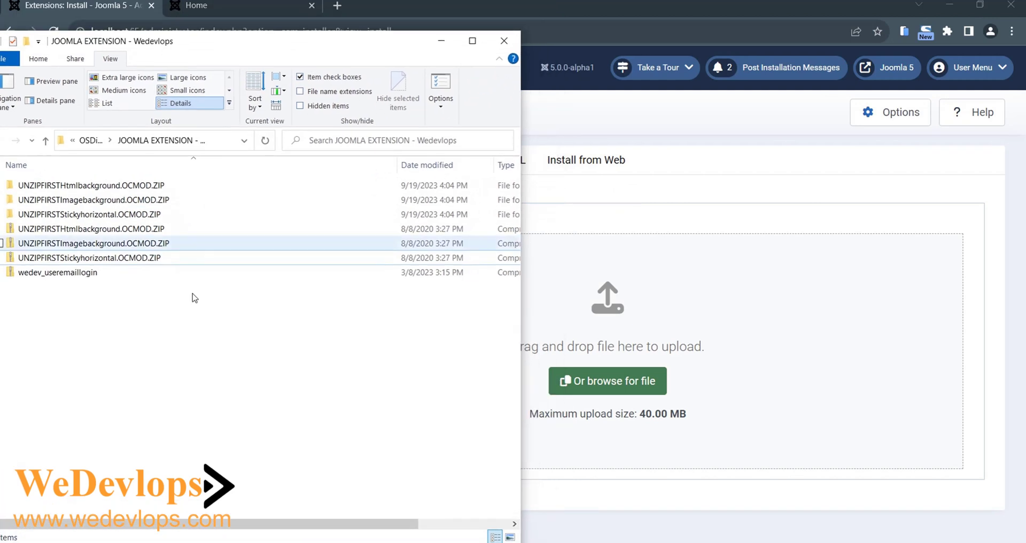
click(83, 273)
drag(83, 273, 653, 376)
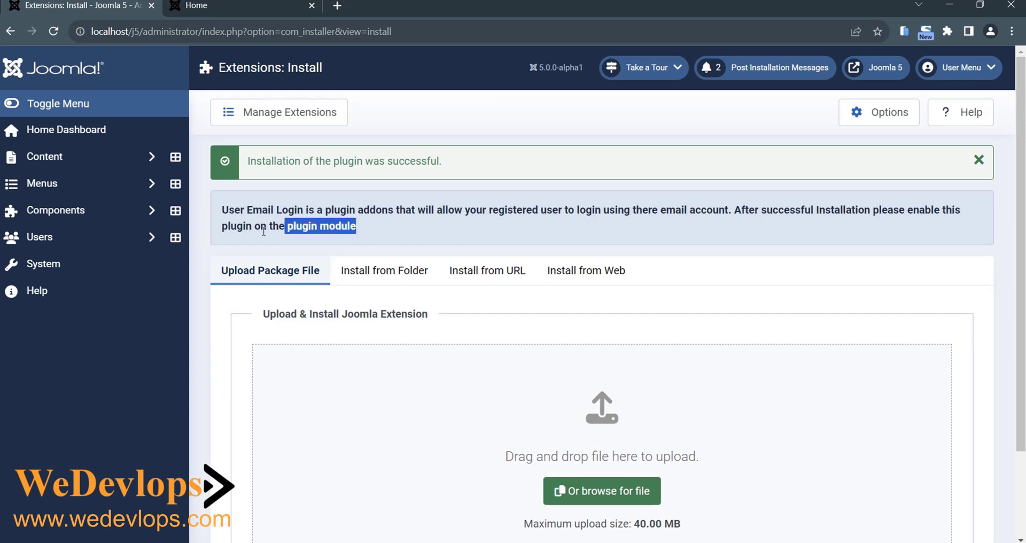
Read the plugin's post-install note about enabling it, then go to the System dashboard.
drag(264, 231, 221, 208)
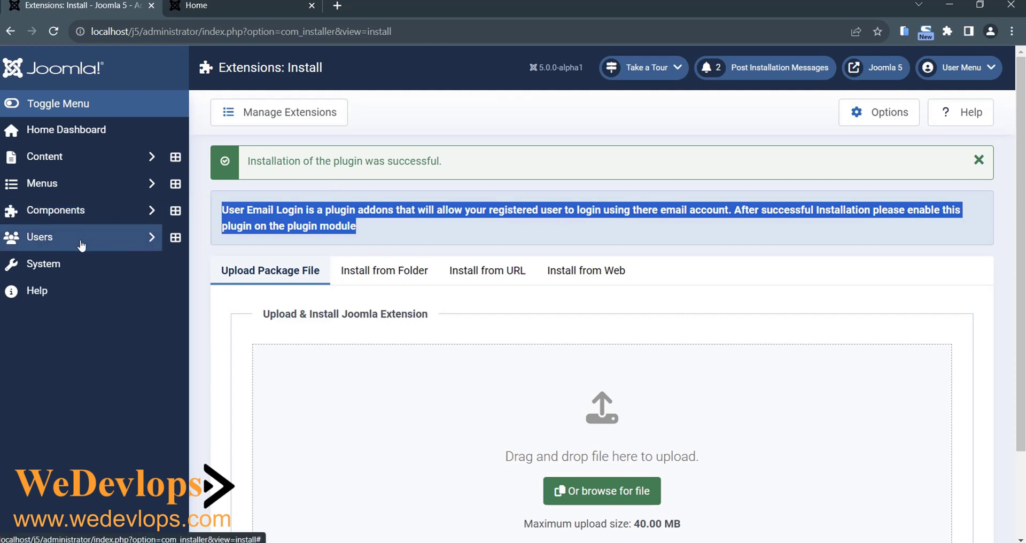
click(52, 272)
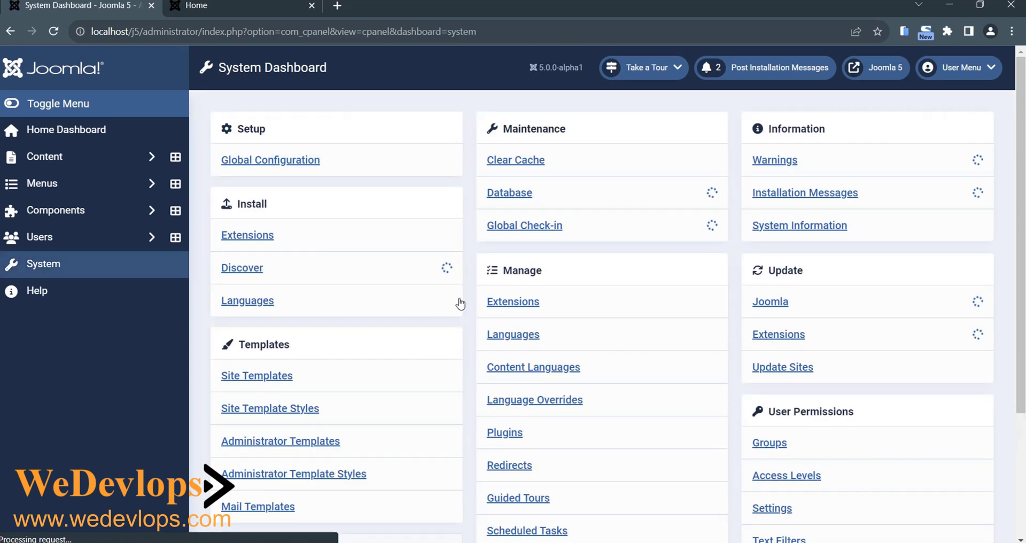
Open the Plugins list and search it for 'wedev'.
click(512, 435)
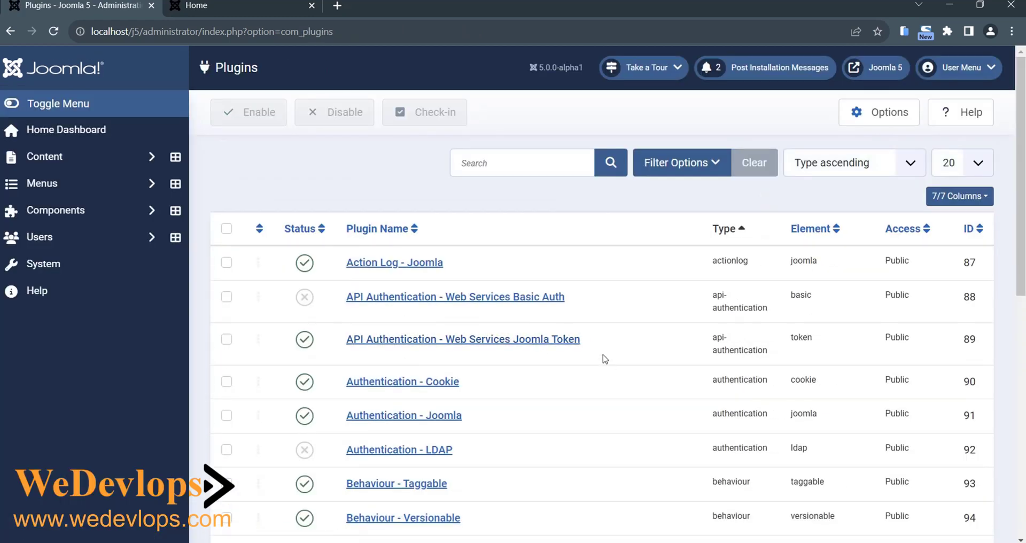
scroll(604, 358, down, 3)
scroll(604, 358, down, 2)
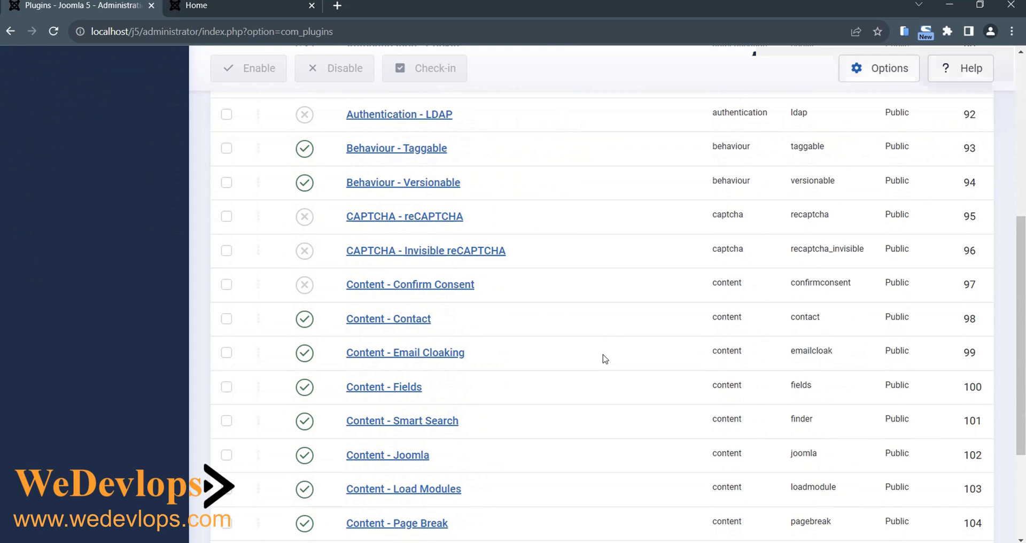
scroll(604, 358, down, 2)
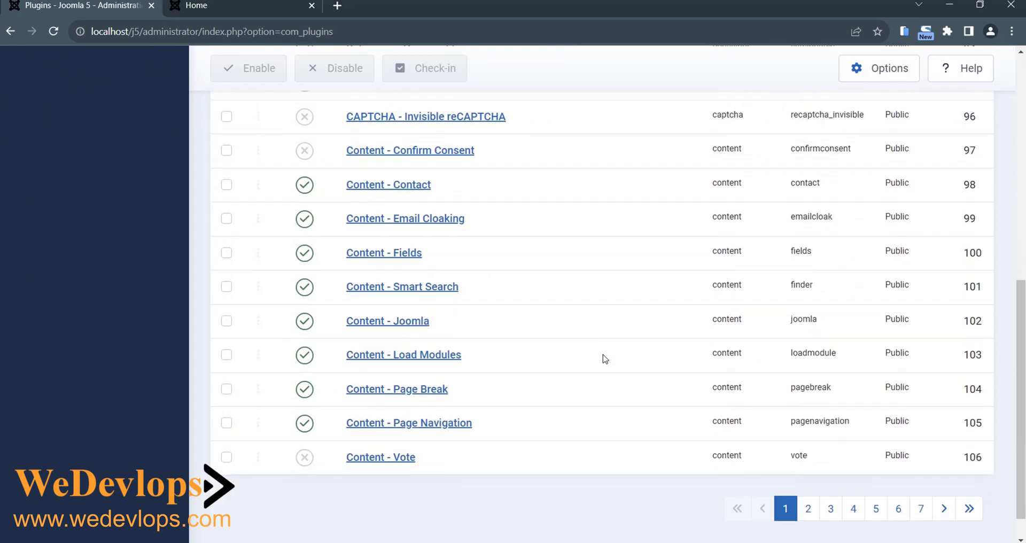
scroll(605, 359, up, 10)
click(529, 163)
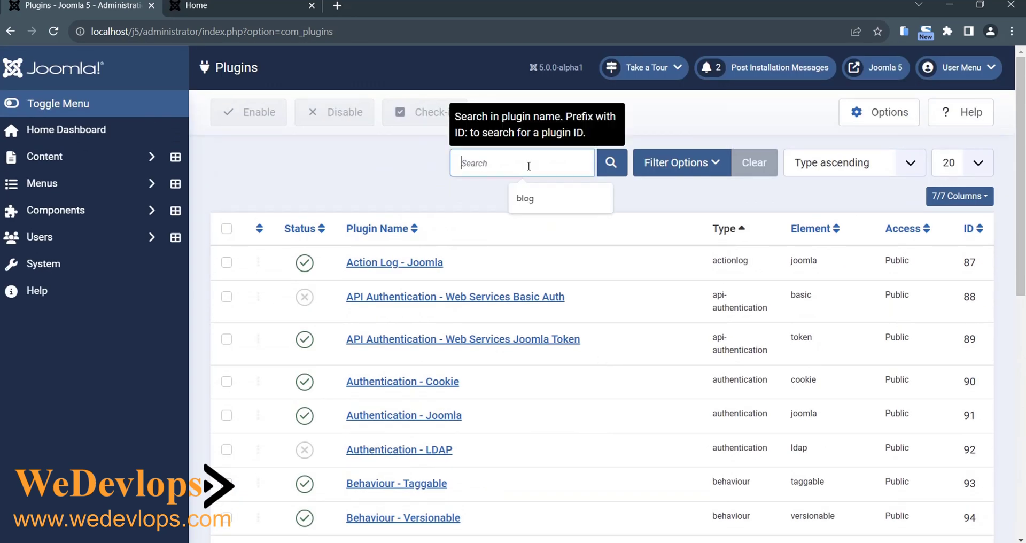
text(wedev)
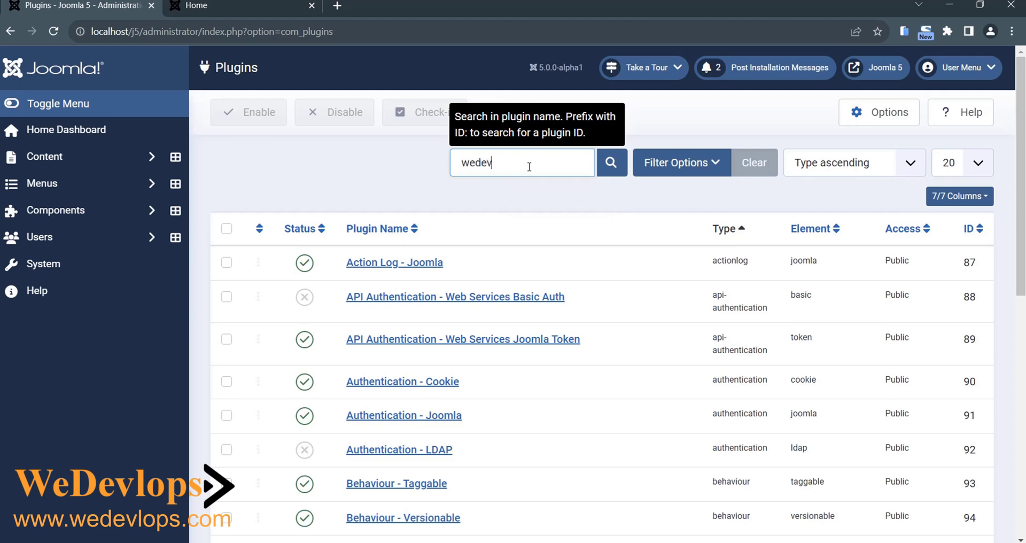
key(Return)
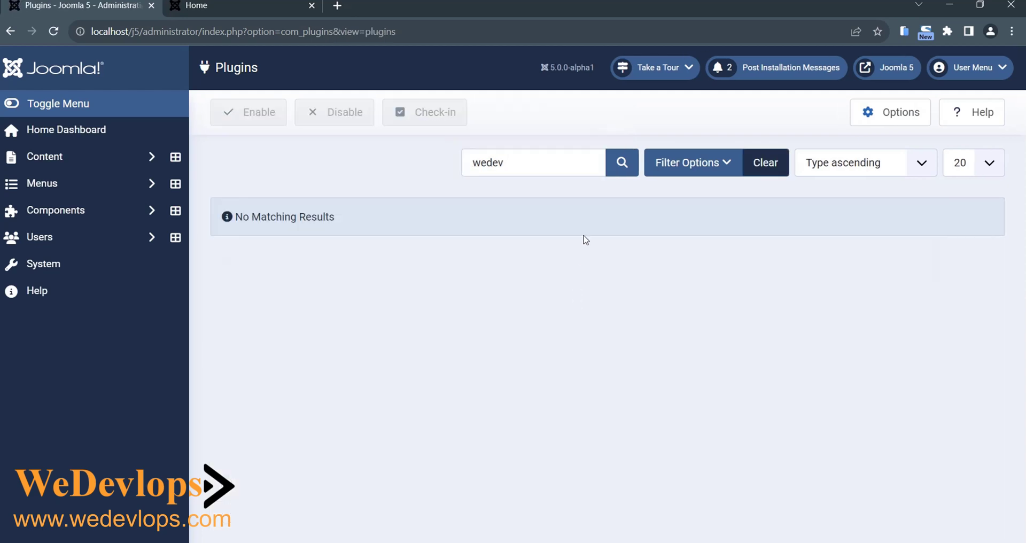
Search the plugins for 'email' instead and enable the User Email Login plugin.
drag(506, 167, 433, 168)
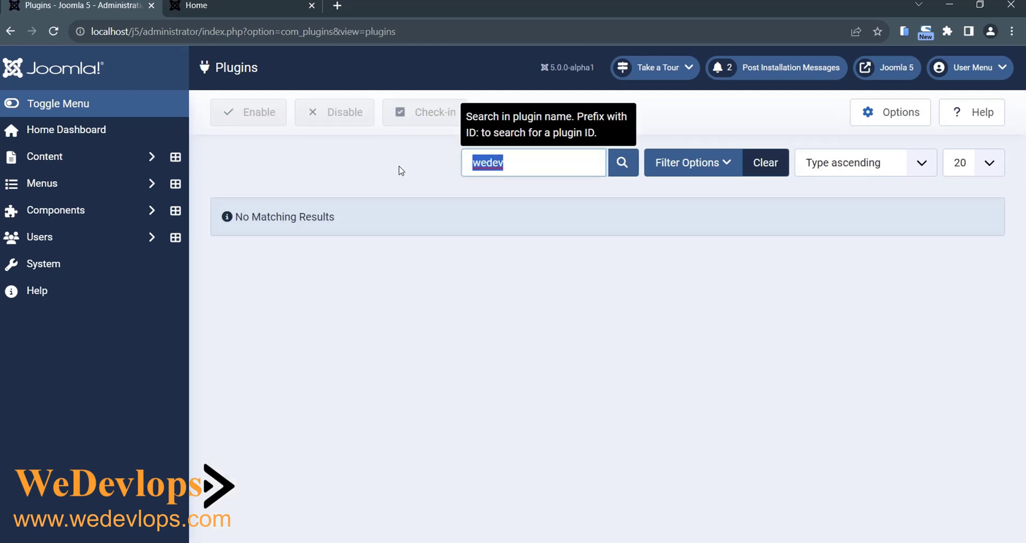
text(email)
key(Return)
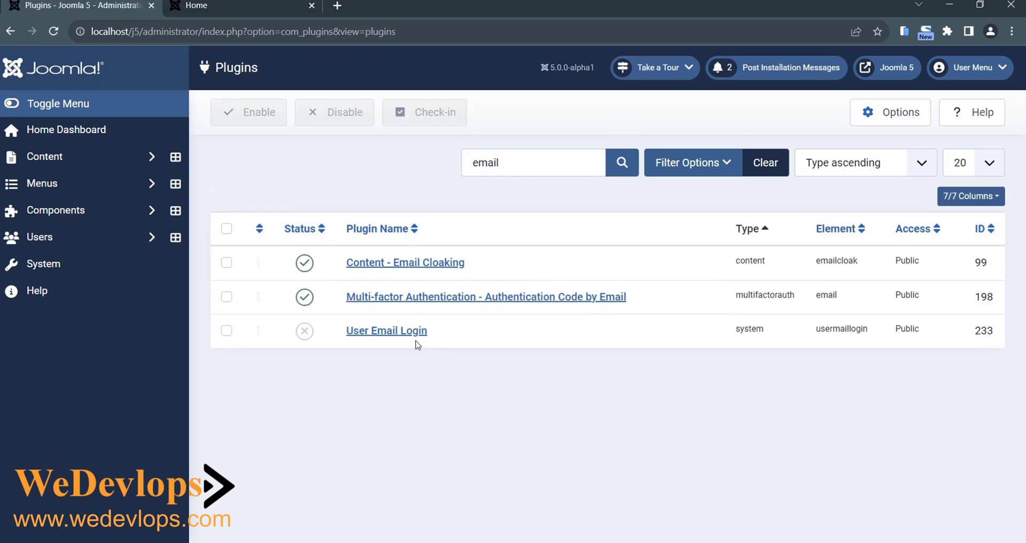
click(305, 332)
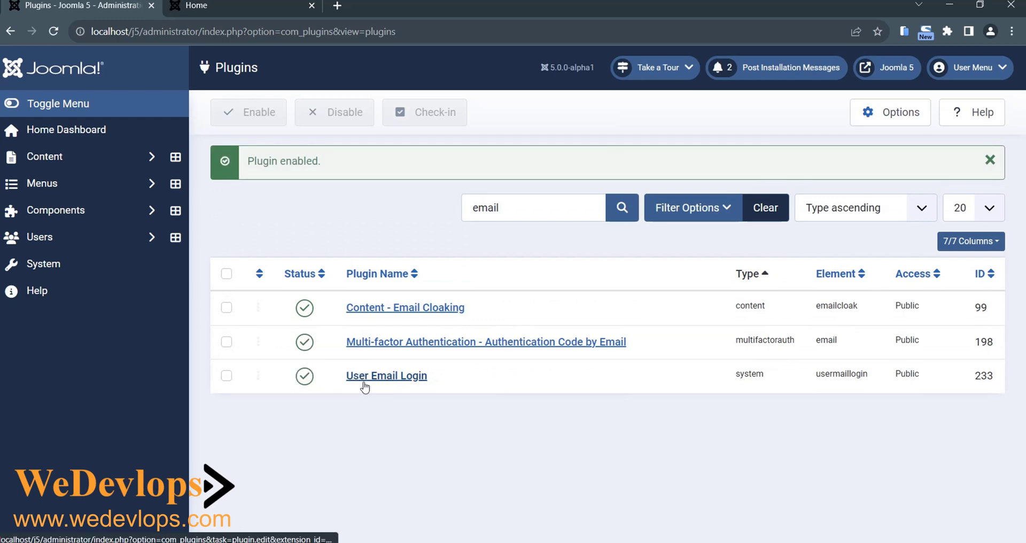
click(264, 3)
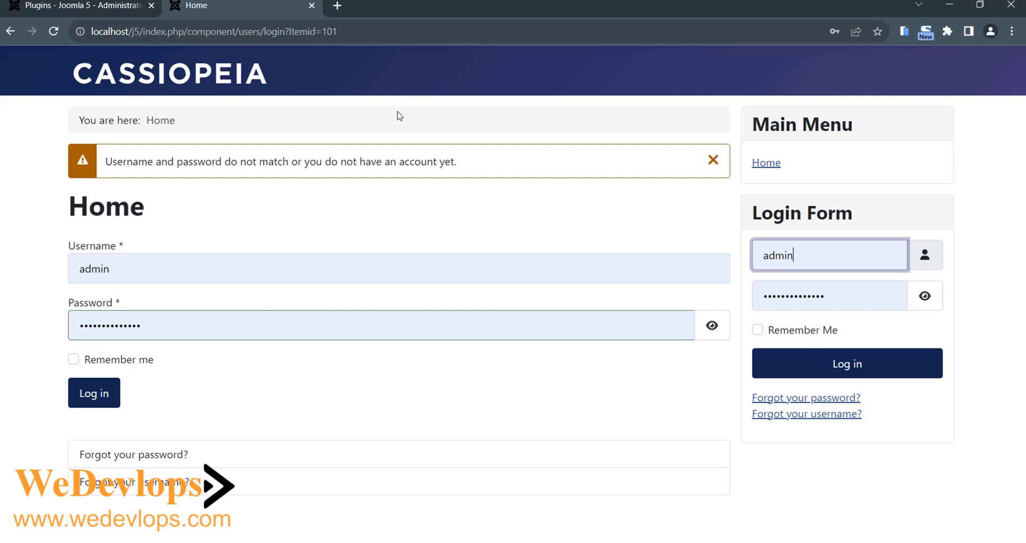
click(54, 6)
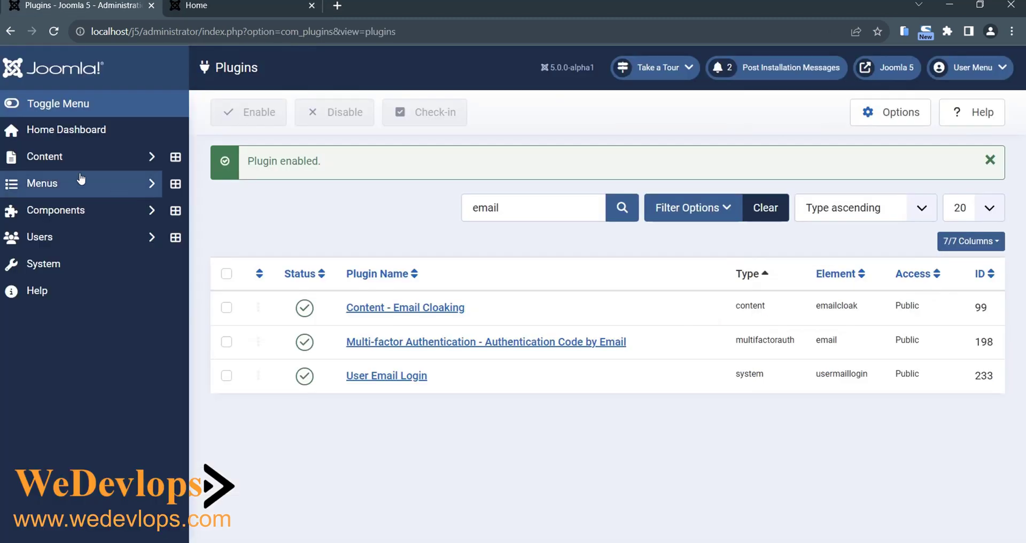
click(41, 238)
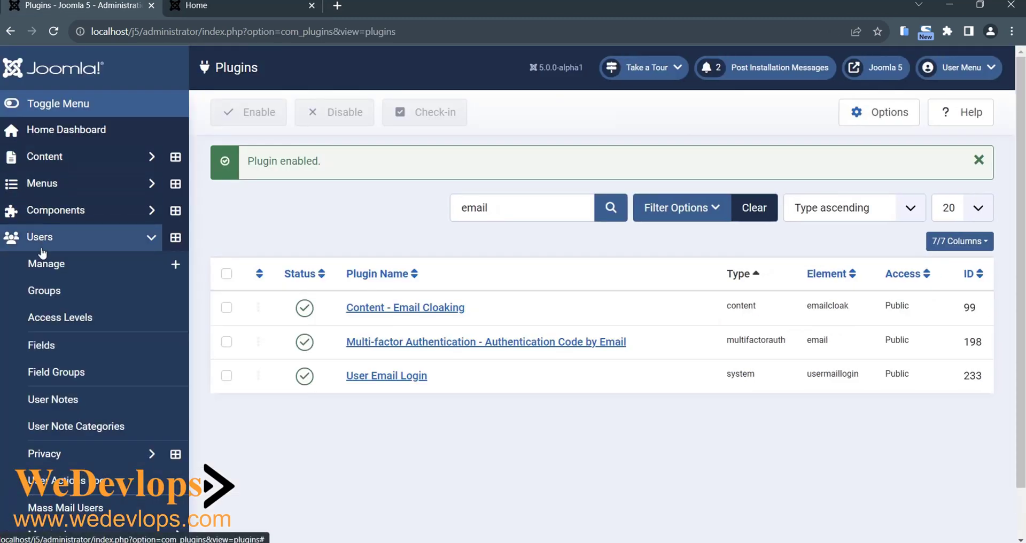
click(44, 265)
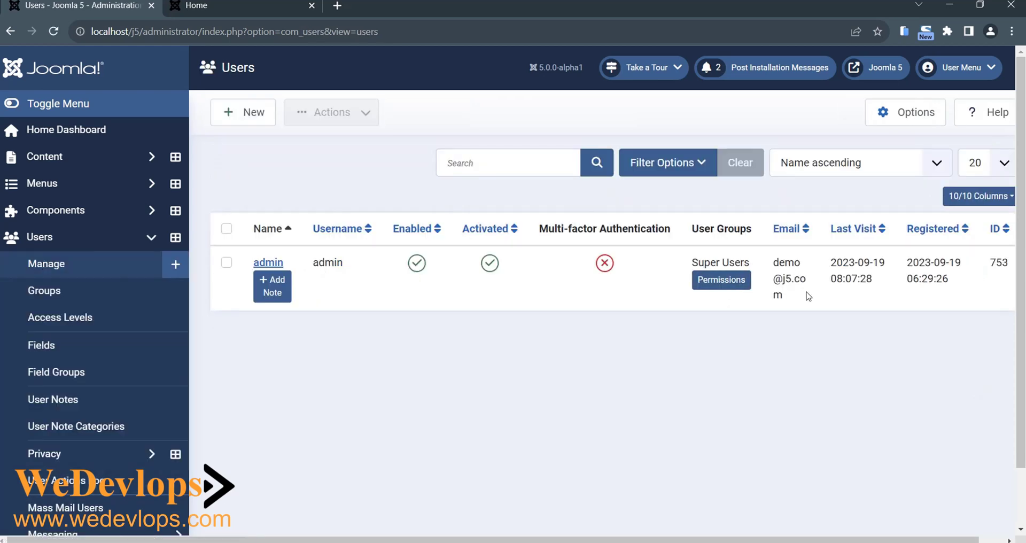
drag(787, 304, 776, 257)
key(ctrl+c)
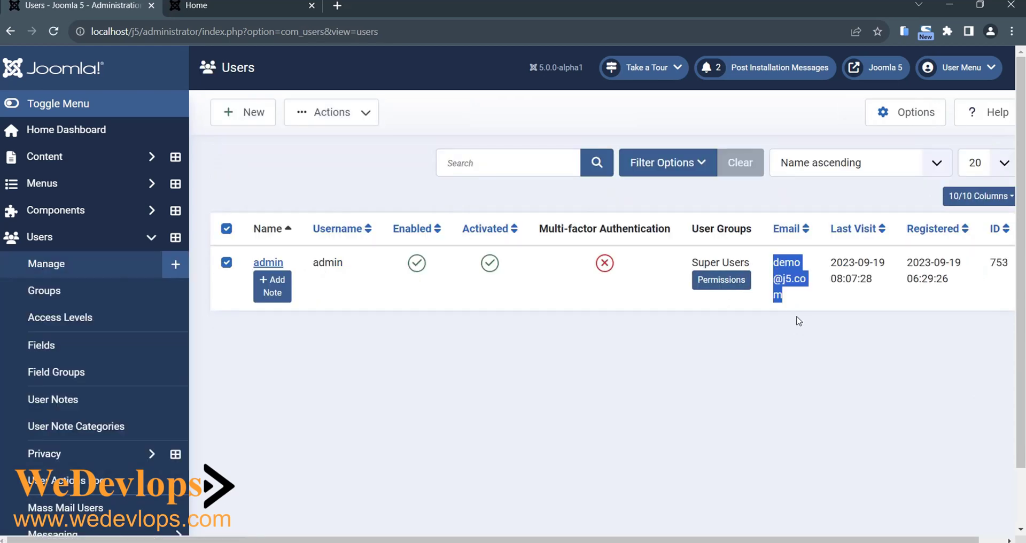
click(209, 6)
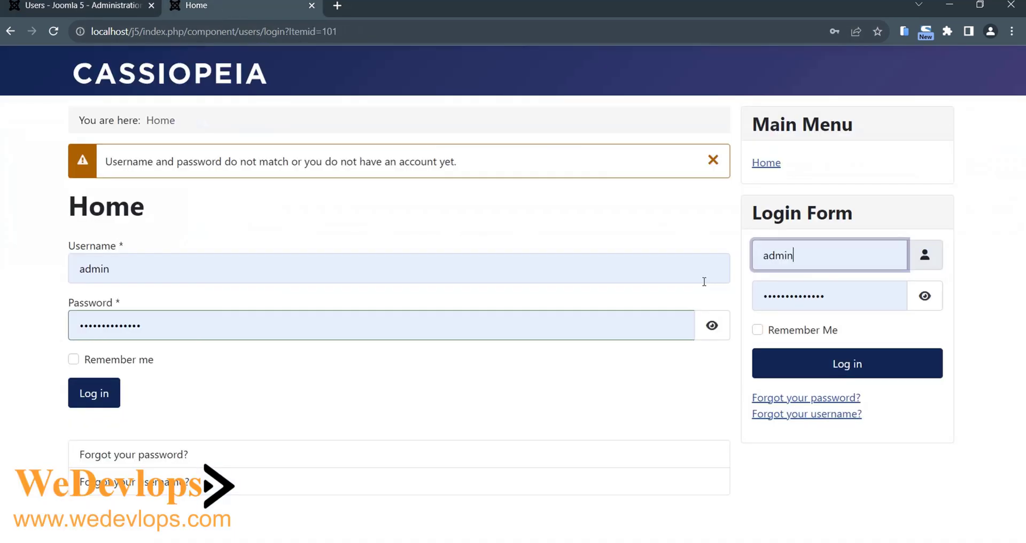
double_click(806, 255)
key(ctrl+v)
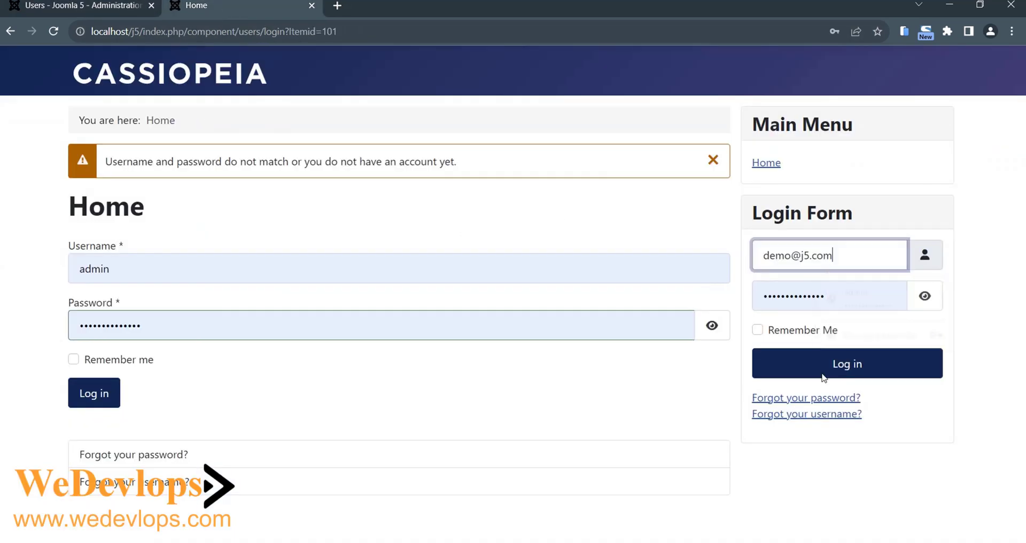
click(925, 297)
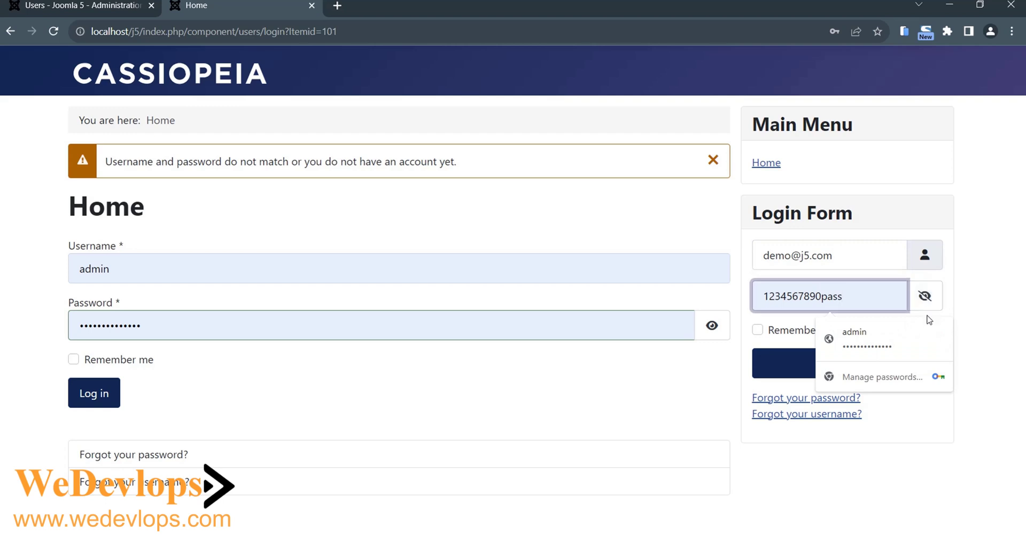
click(981, 288)
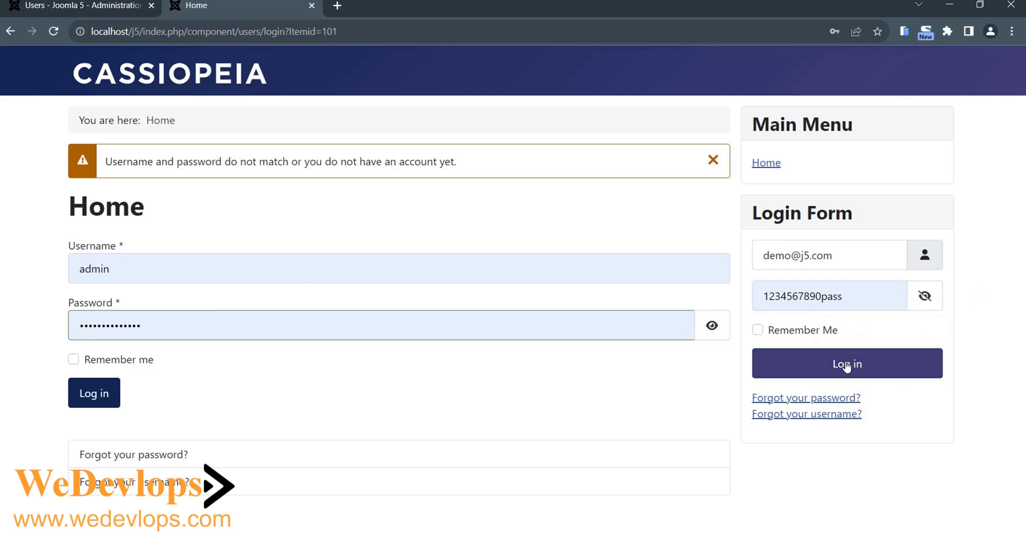
click(847, 365)
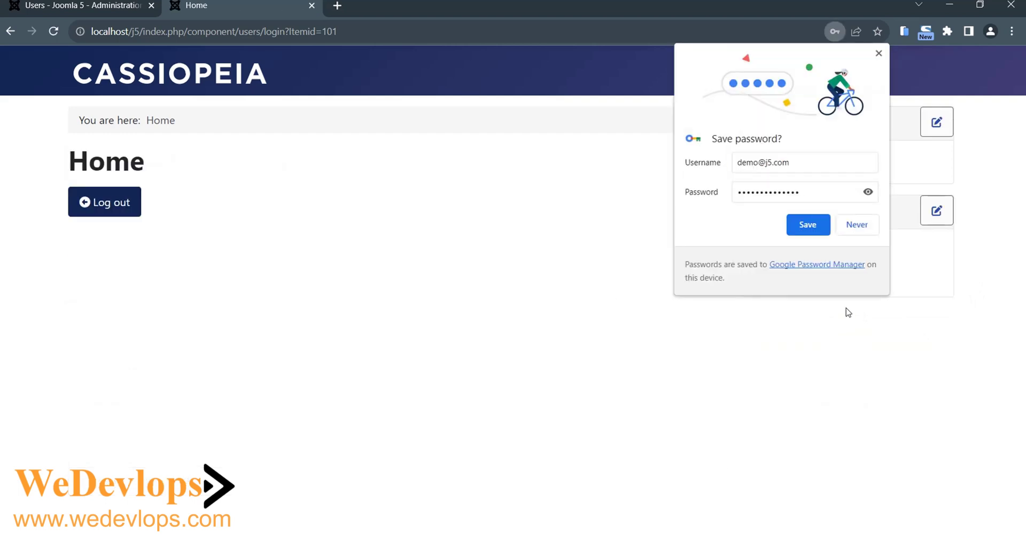
Decline Chrome's password save, log out, and log back in with username admin.
click(857, 234)
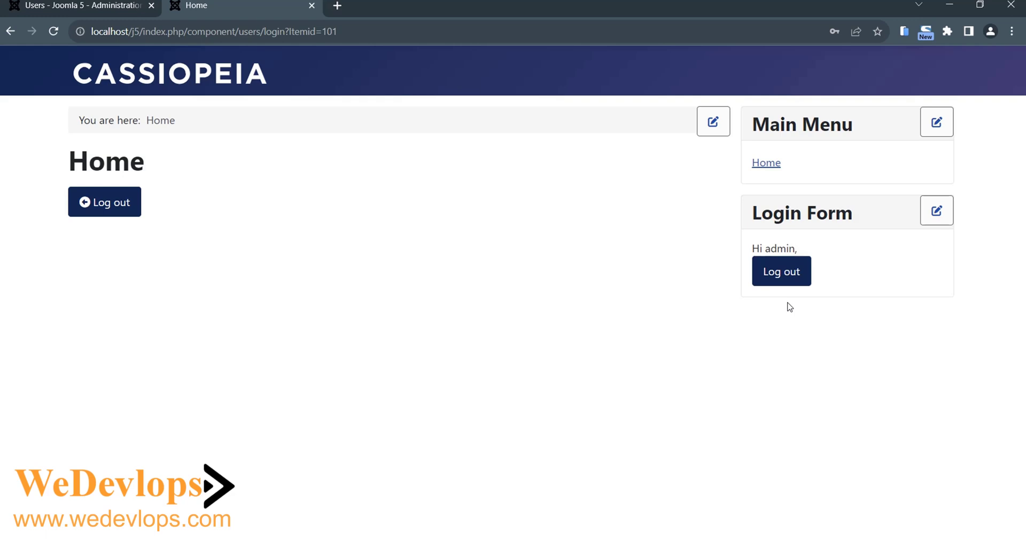
click(784, 275)
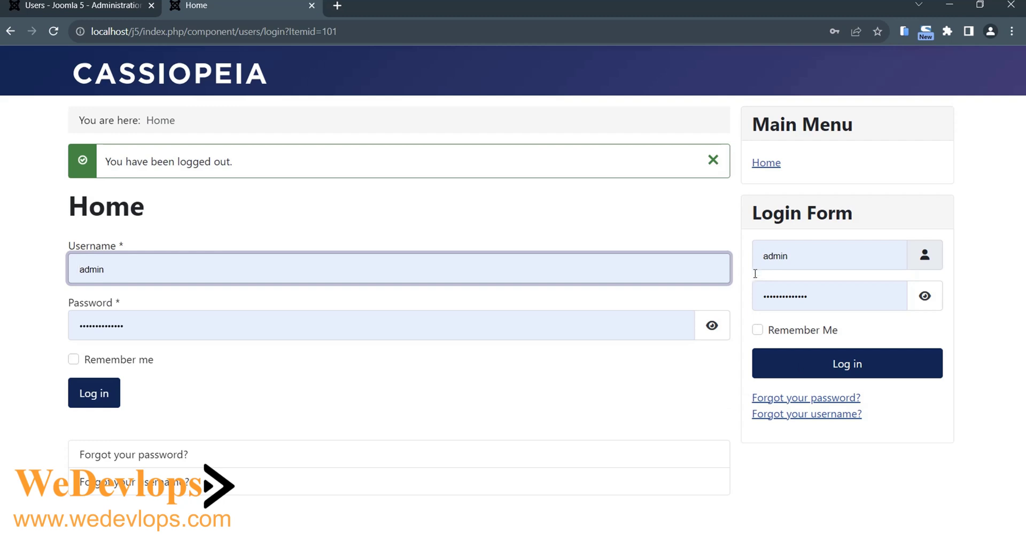
click(835, 373)
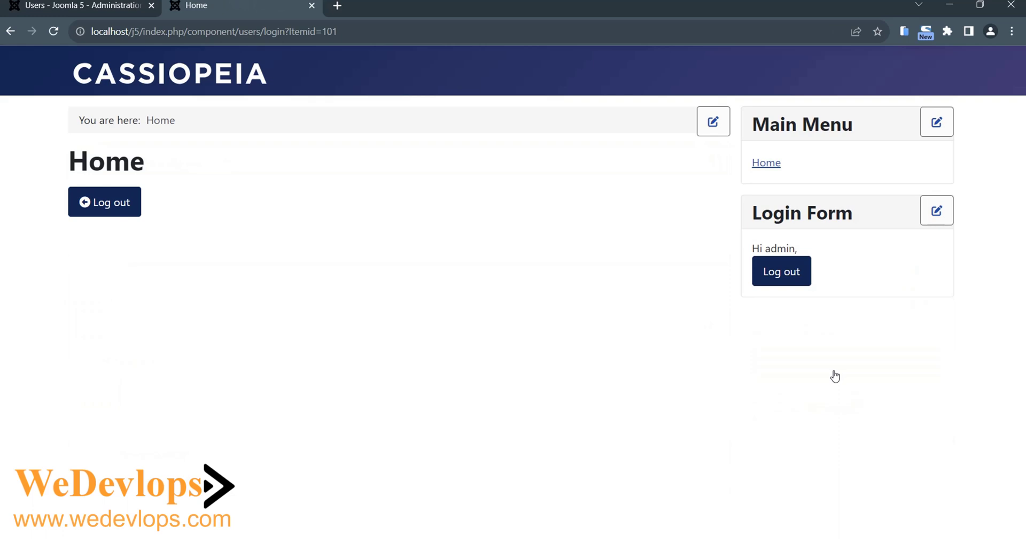
Log out of the front end and select the admin username in the login form.
click(787, 274)
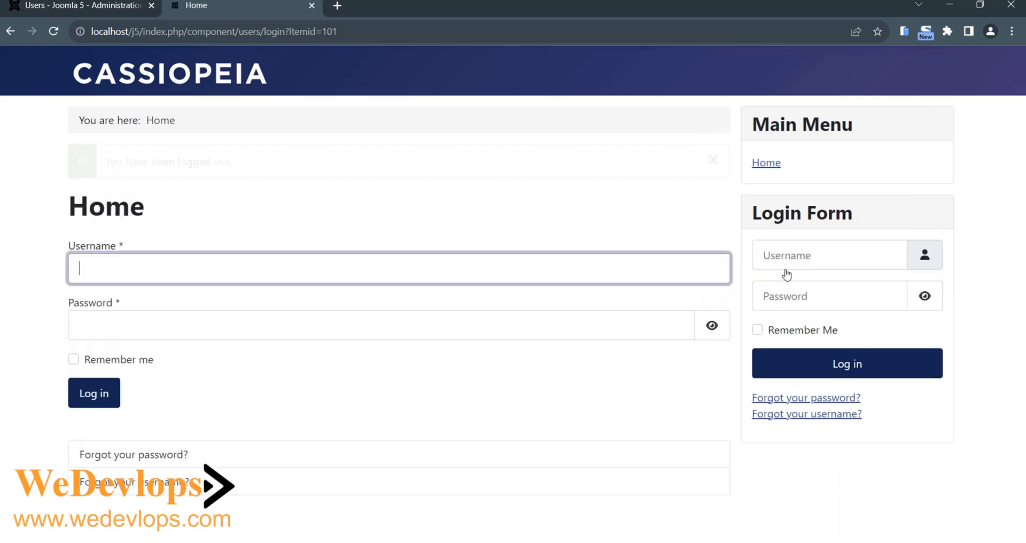
click(801, 257)
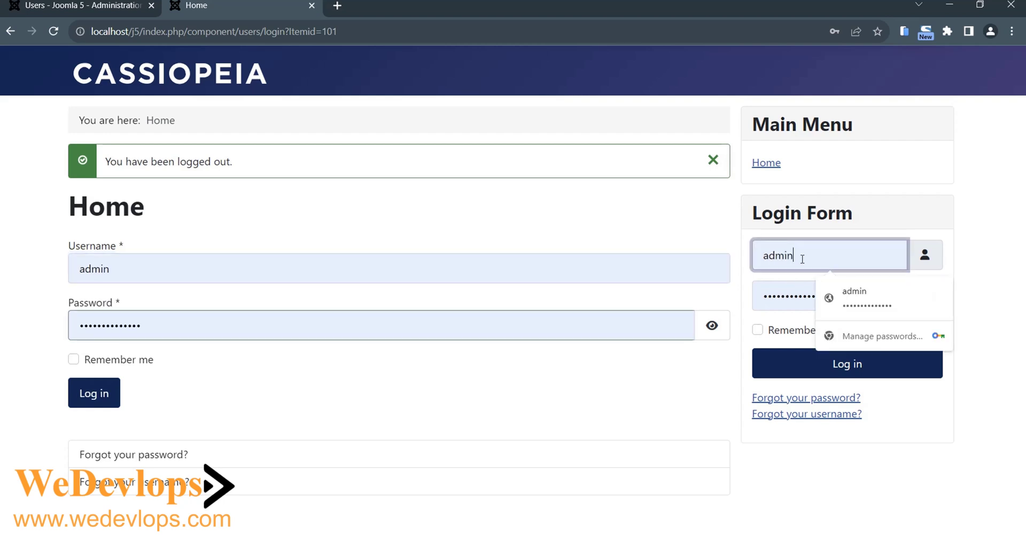
drag(801, 257, 759, 257)
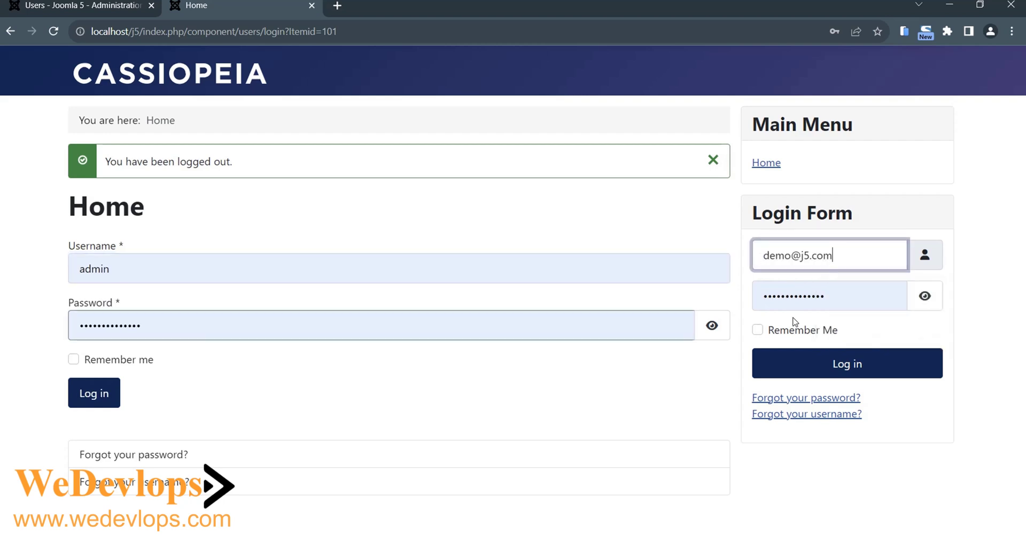
click(807, 371)
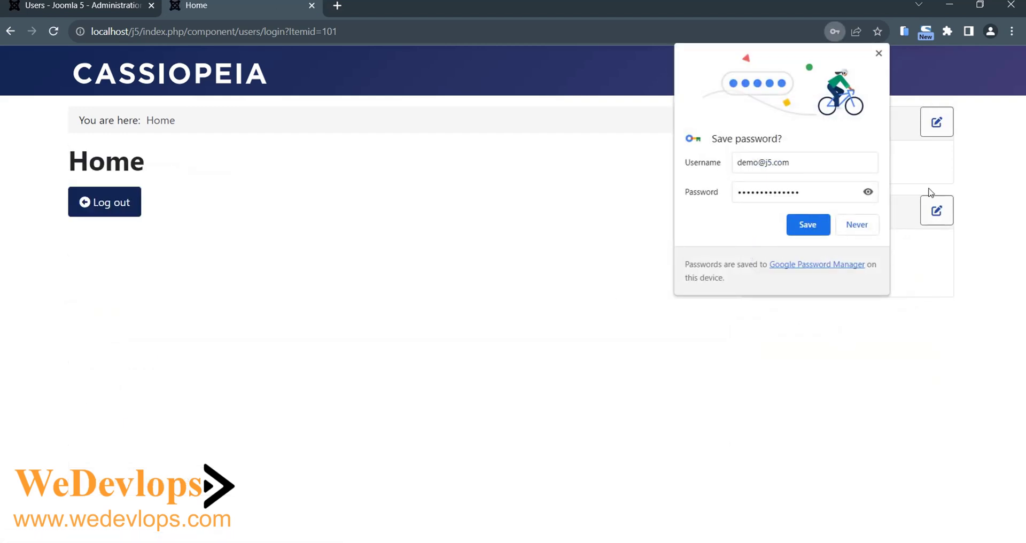
click(858, 224)
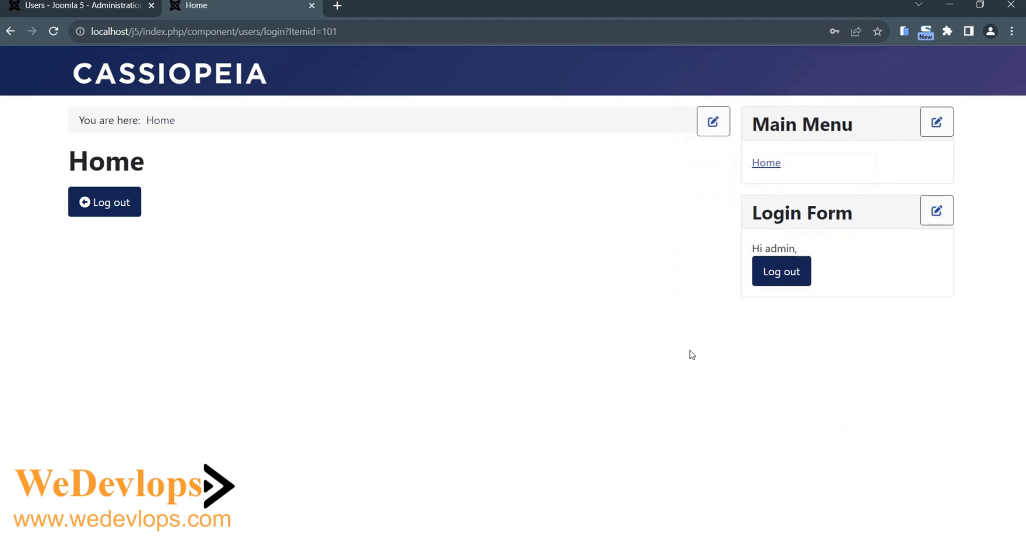
From the administrator Users list, go through the System dashboard to the Plugins list.
click(79, 14)
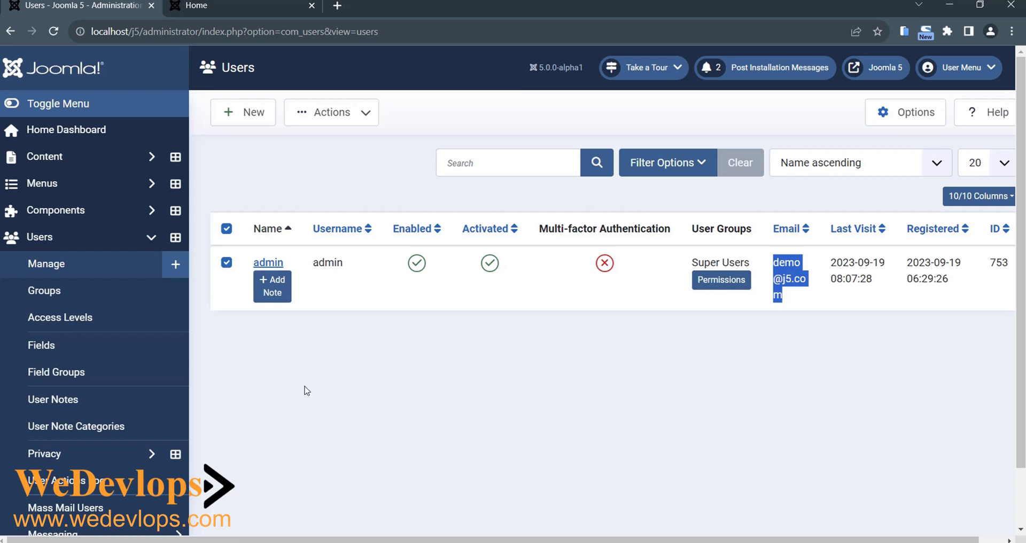
scroll(105, 348, down, 1)
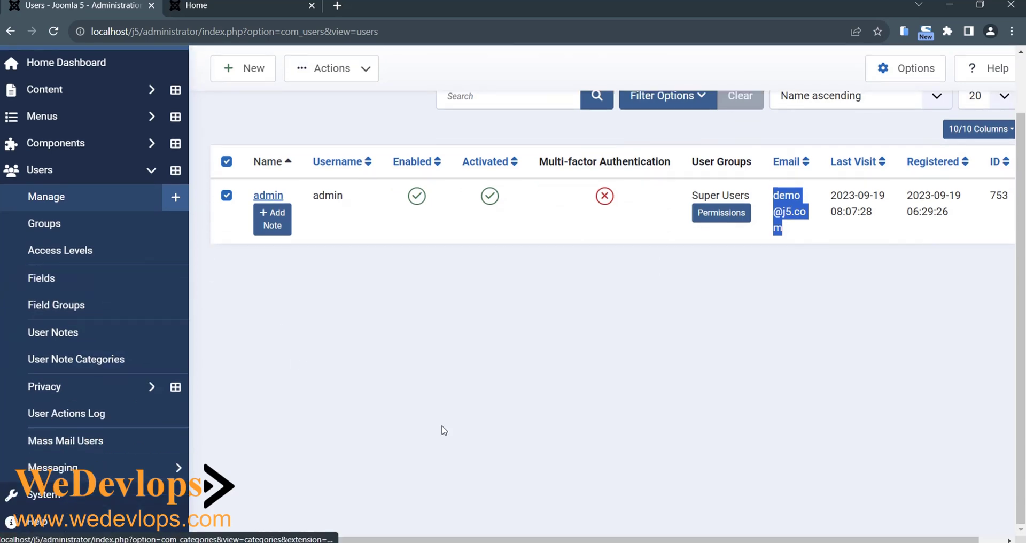
click(59, 499)
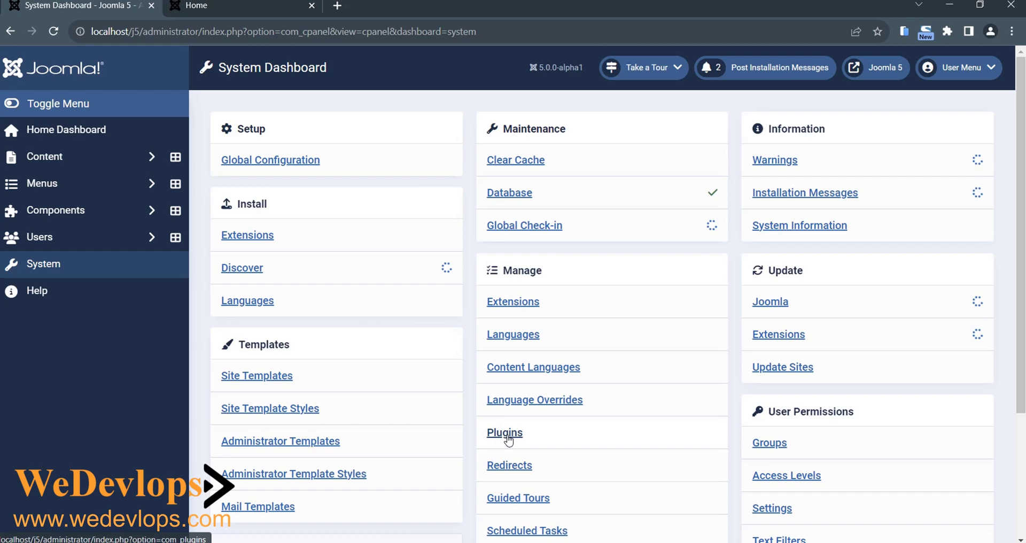
click(490, 433)
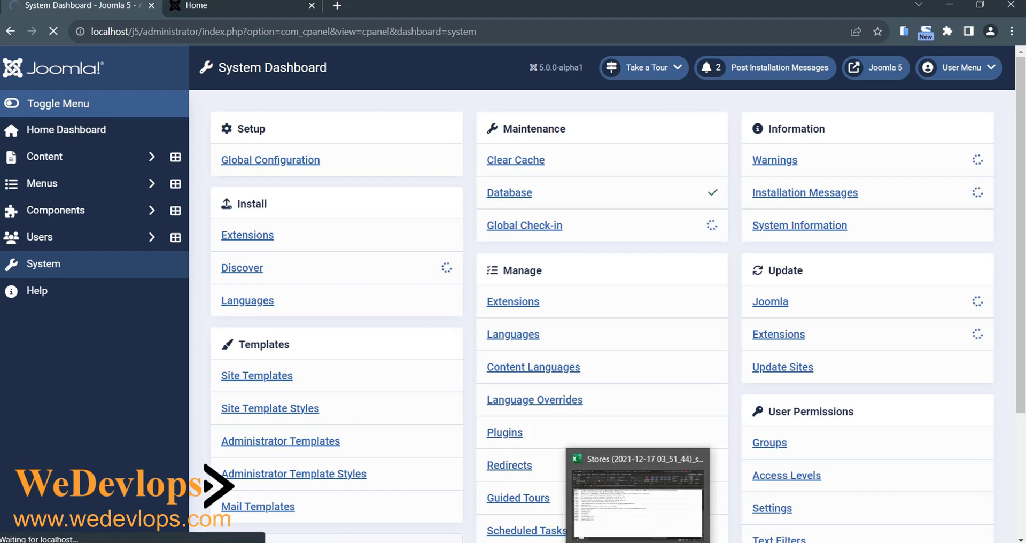